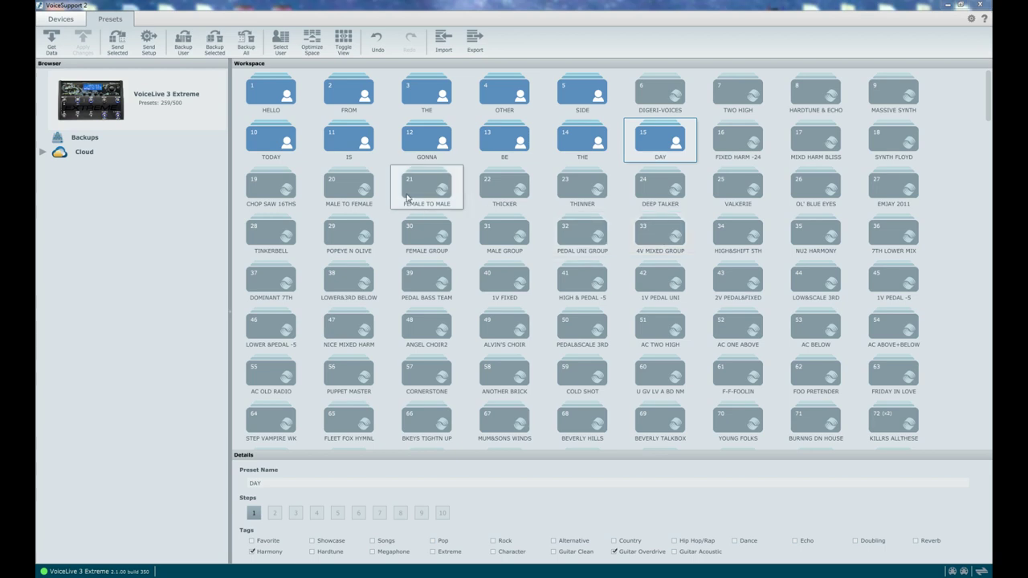
- Look through the details of the first five user presets, HELLO, FROM, THE, OTHER and SIDE
click(279, 100)
click(347, 101)
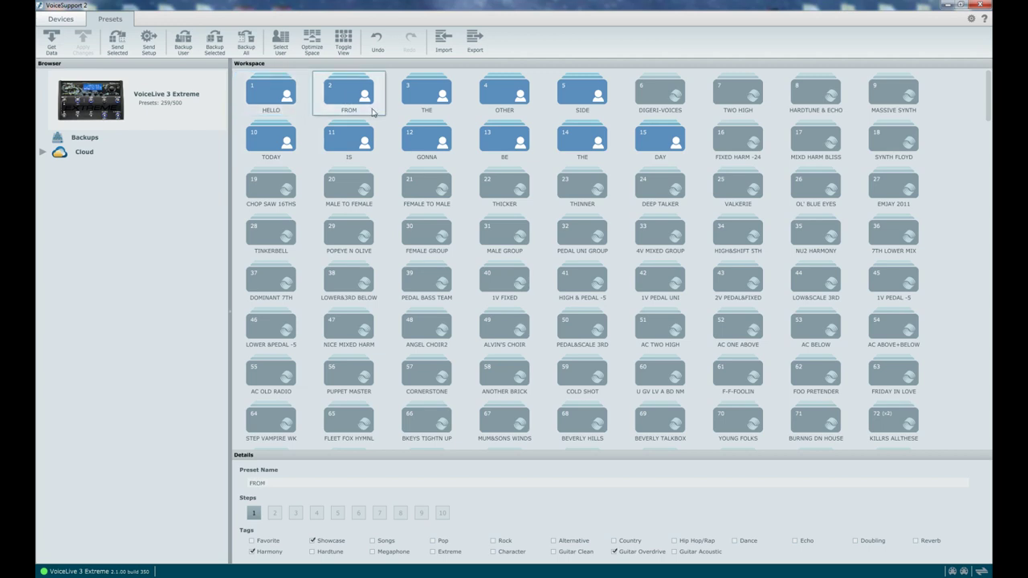
click(419, 103)
click(503, 105)
click(579, 103)
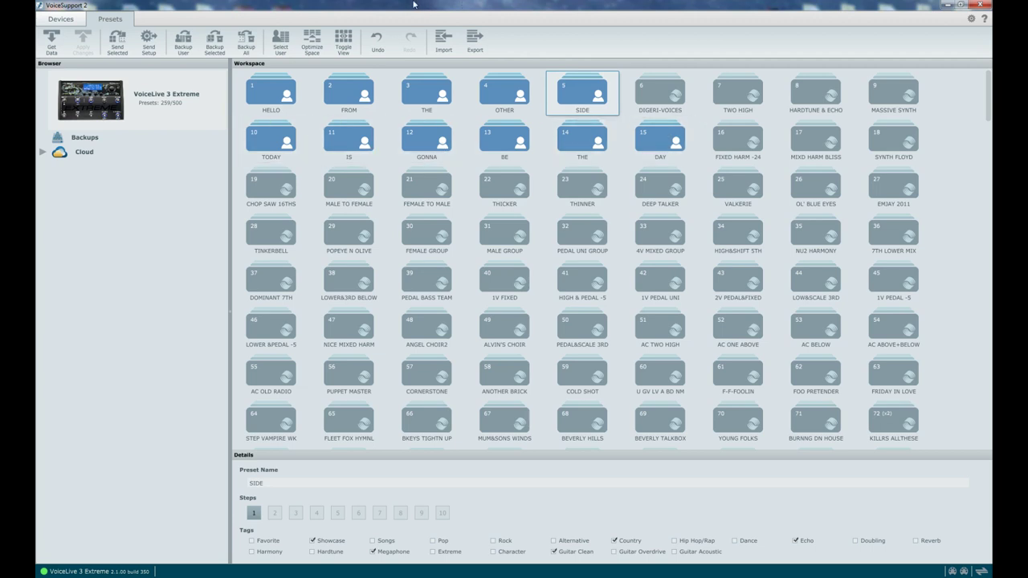
- Back up all presets, view the contents of the new full backup and return to the device workspace
click(254, 37)
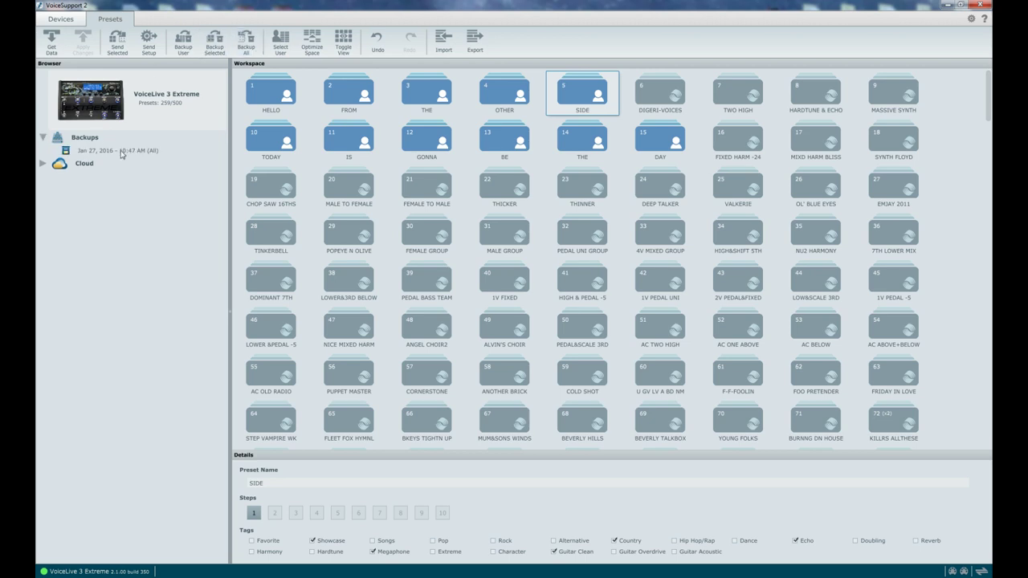
click(135, 153)
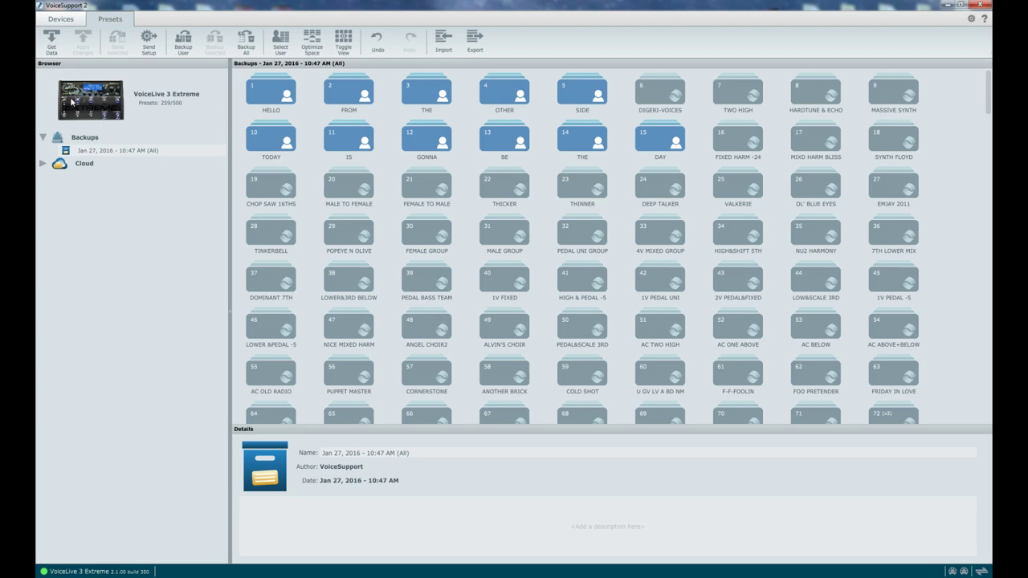
click(111, 106)
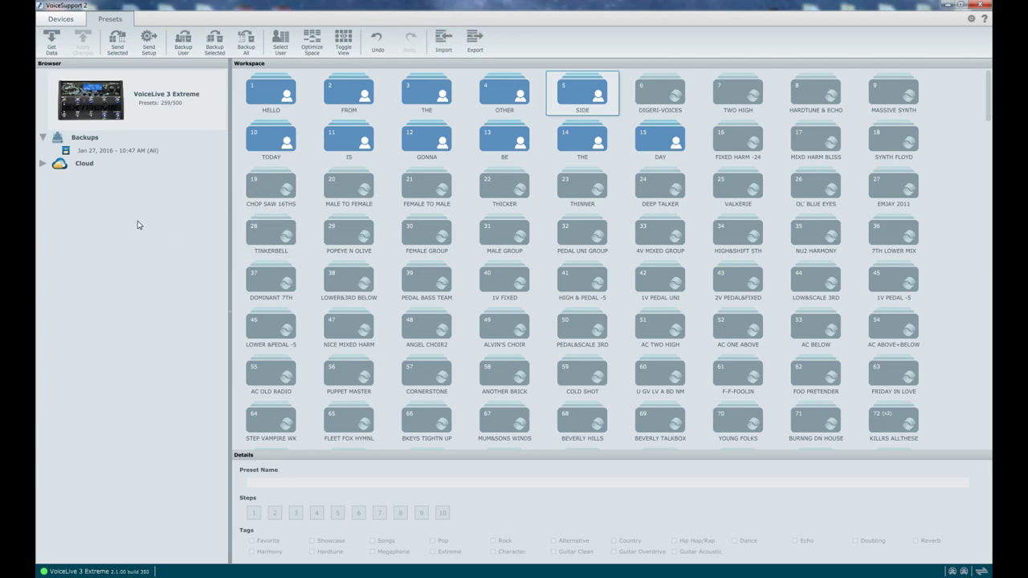
- Create an empty group under Backups named "Adele Cover Band"
click(91, 140)
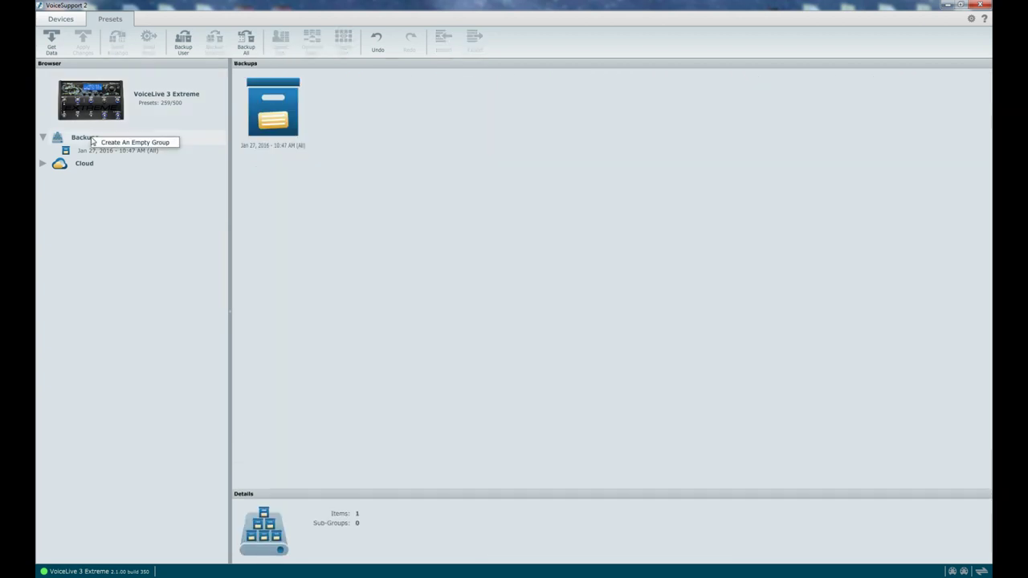
click(124, 145)
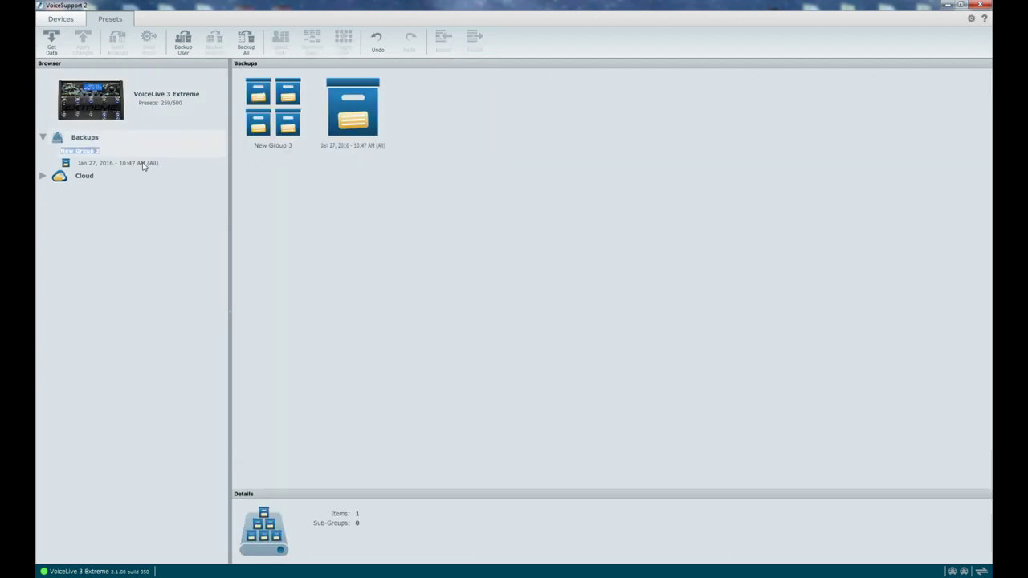
text(Adele B)
text(over Band)
key(Return)
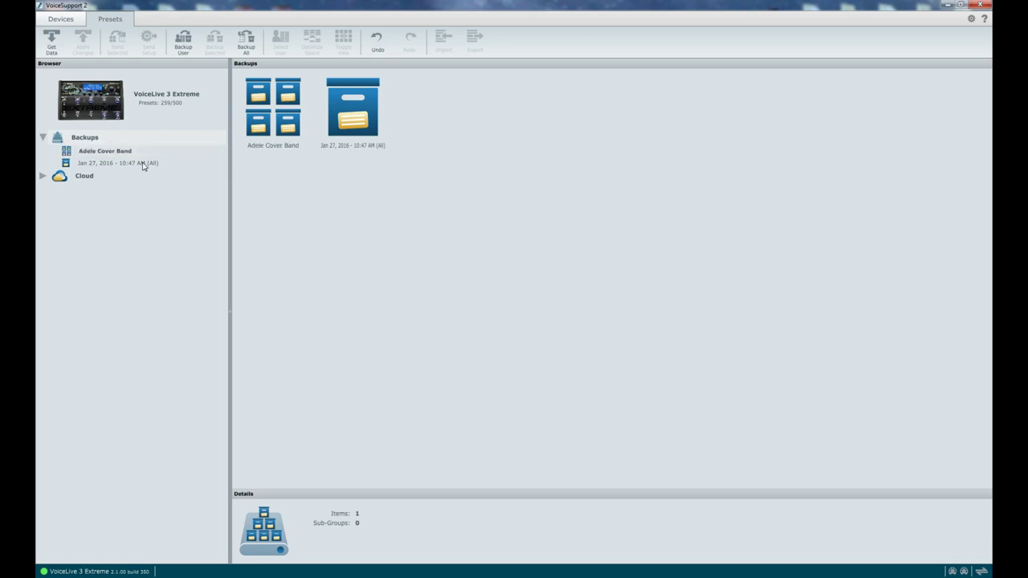
- Back up only workspace presets 1 to 5, HELLO through SIDE, and open the resulting backup
click(118, 104)
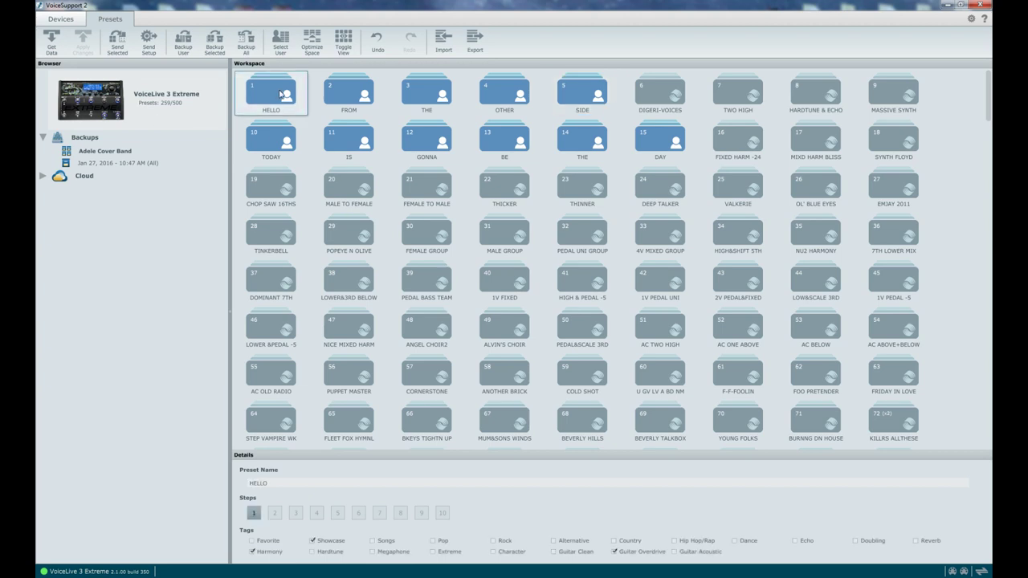
shift+click(598, 100)
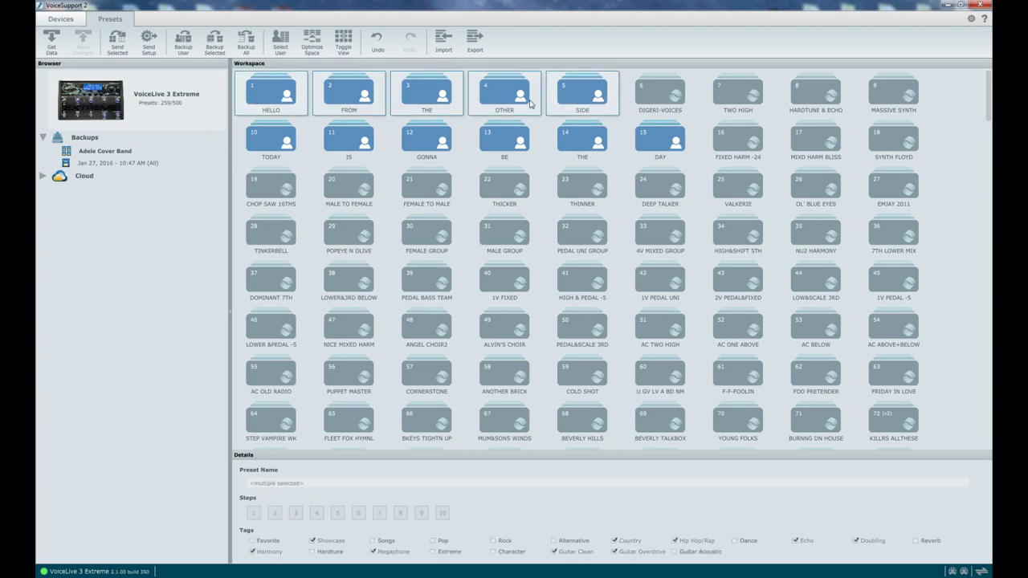
click(215, 45)
click(166, 177)
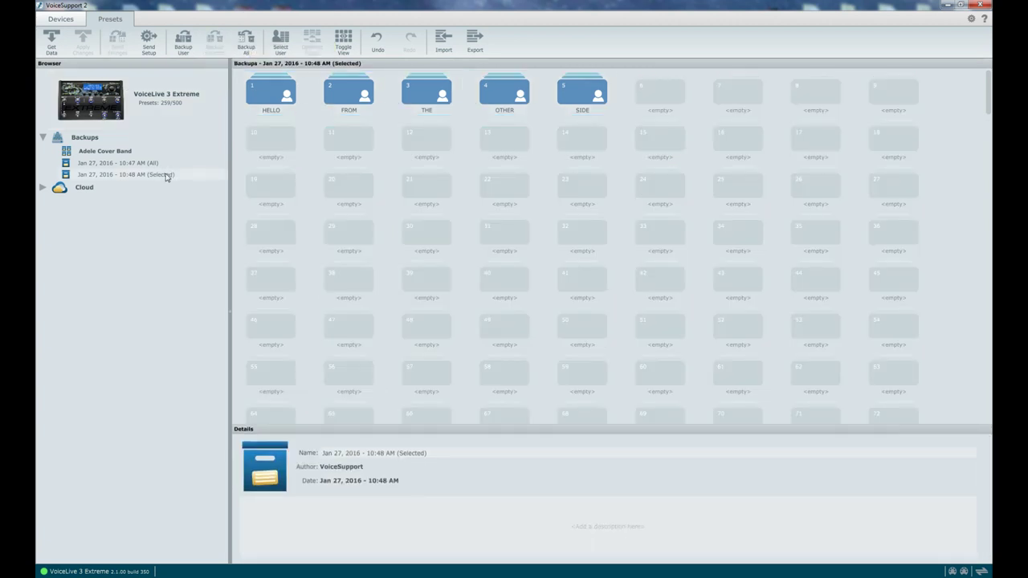
- Rename the new selected-presets backup as "Jim's Place" and move it into the Adele Cover Band group
right_click(142, 174)
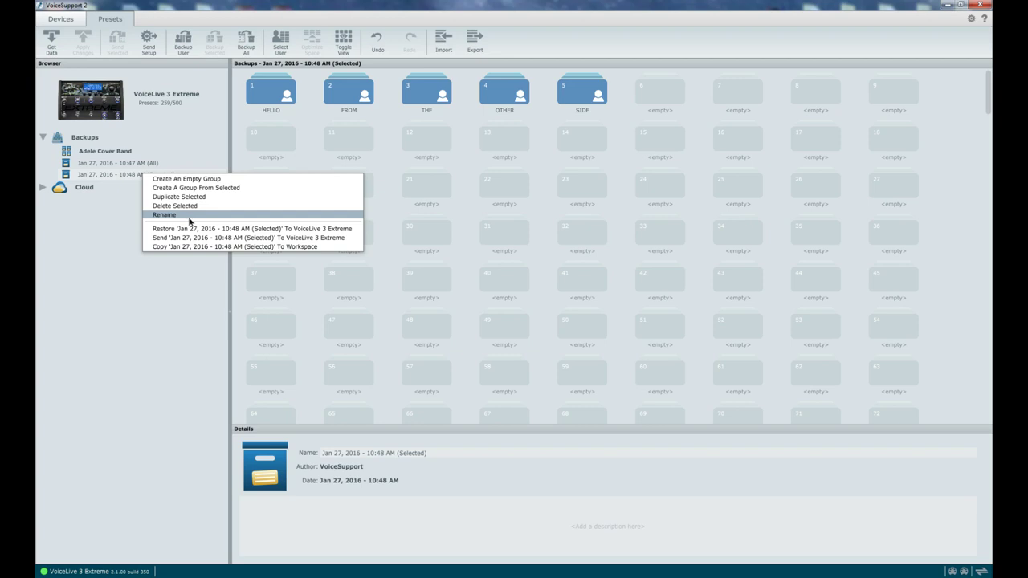
click(190, 215)
drag(158, 174, 51, 176)
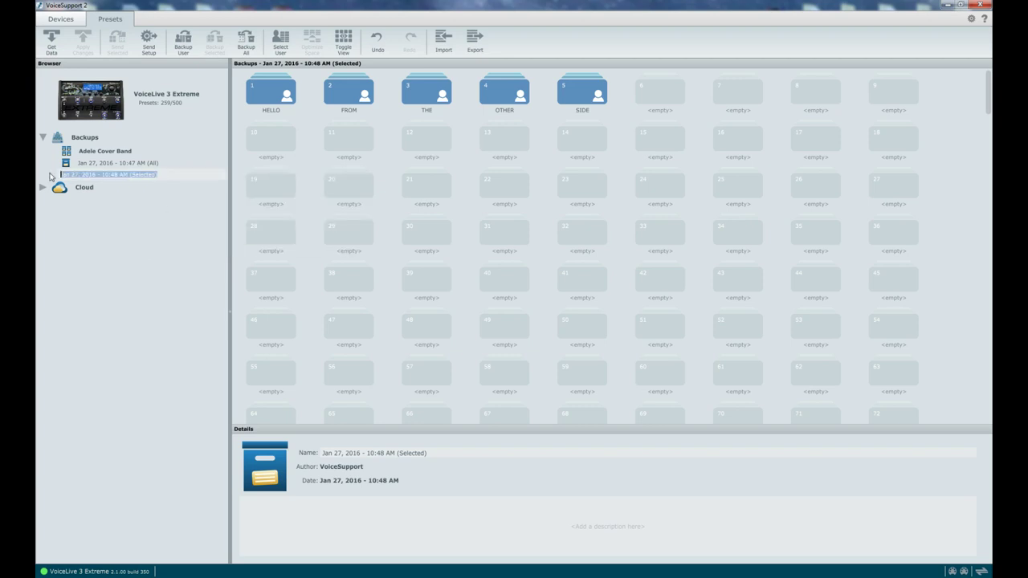
text(Jim's Place)
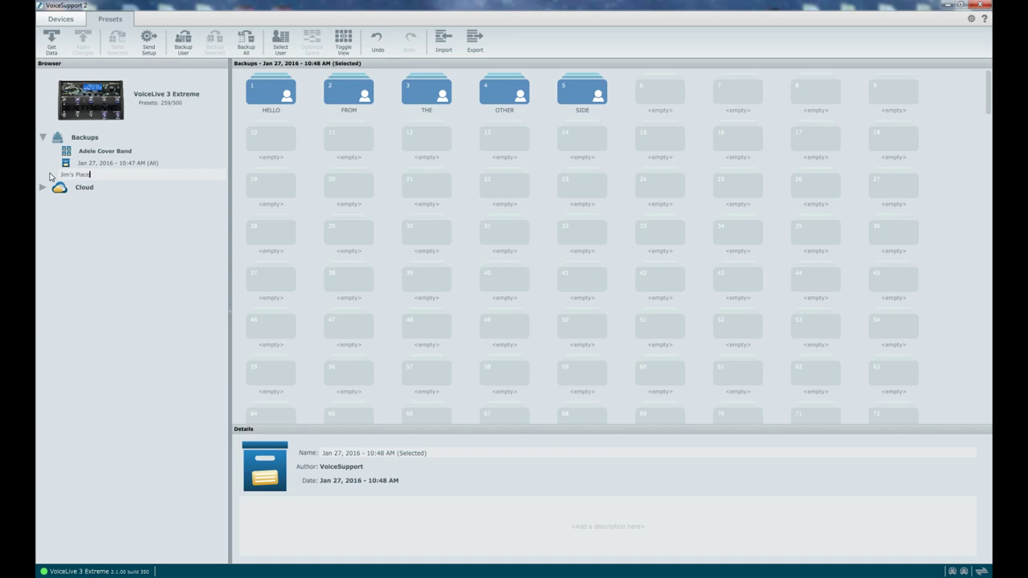
key(Return)
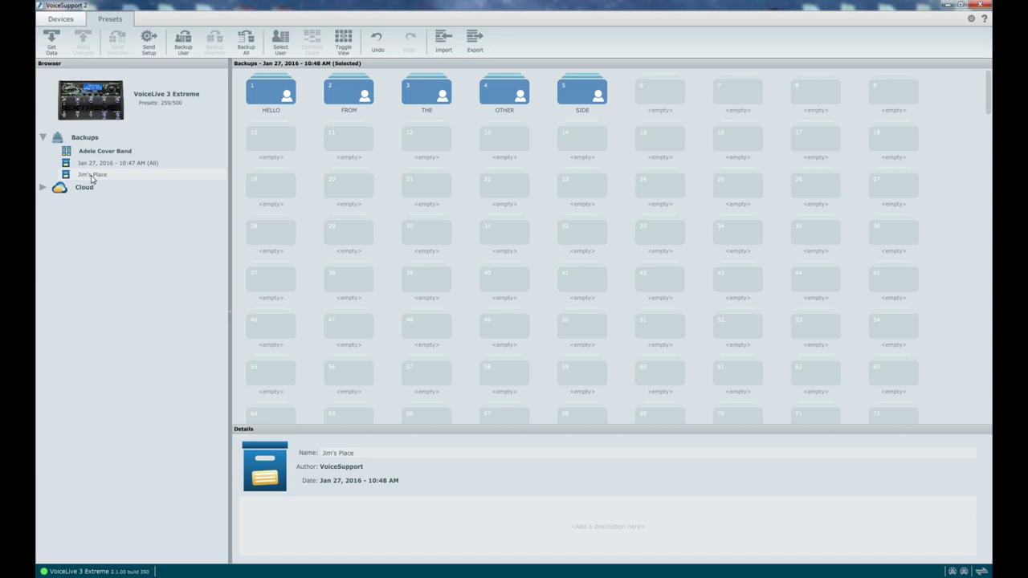
drag(92, 178, 100, 151)
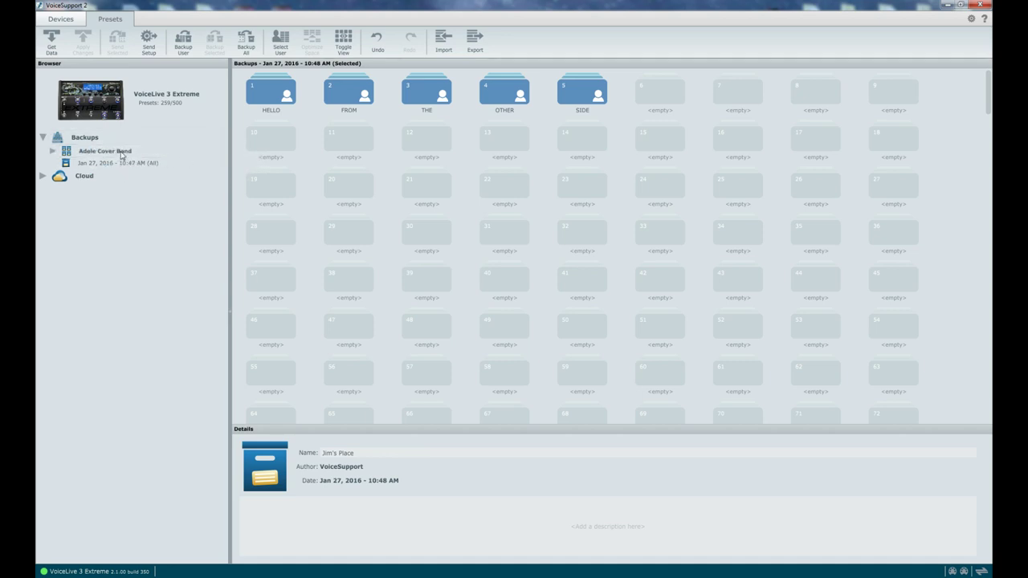
click(52, 151)
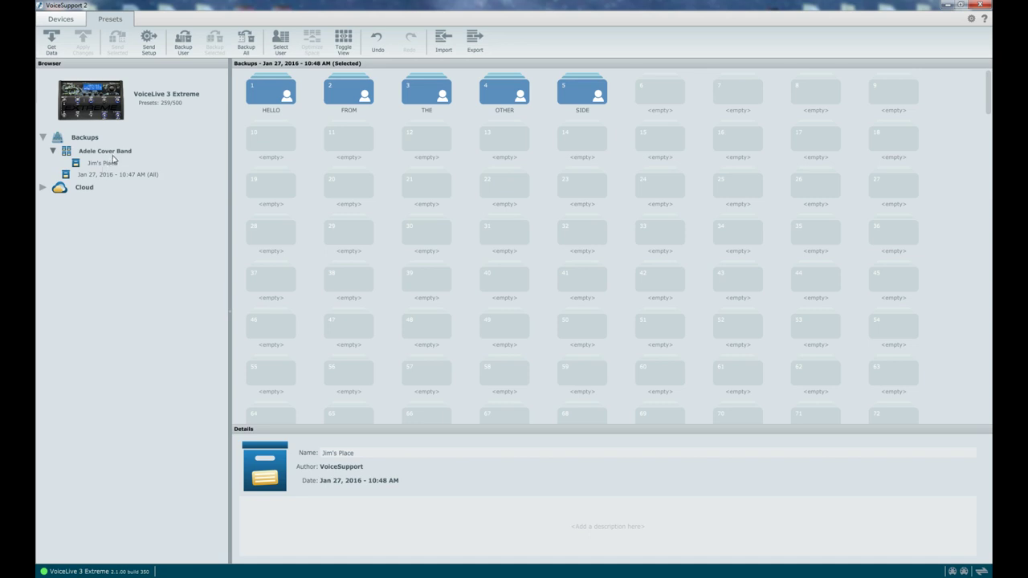
- Return to the workspace, get the data from the VoiceLive 3 Extreme again and expand the Backups list
click(88, 99)
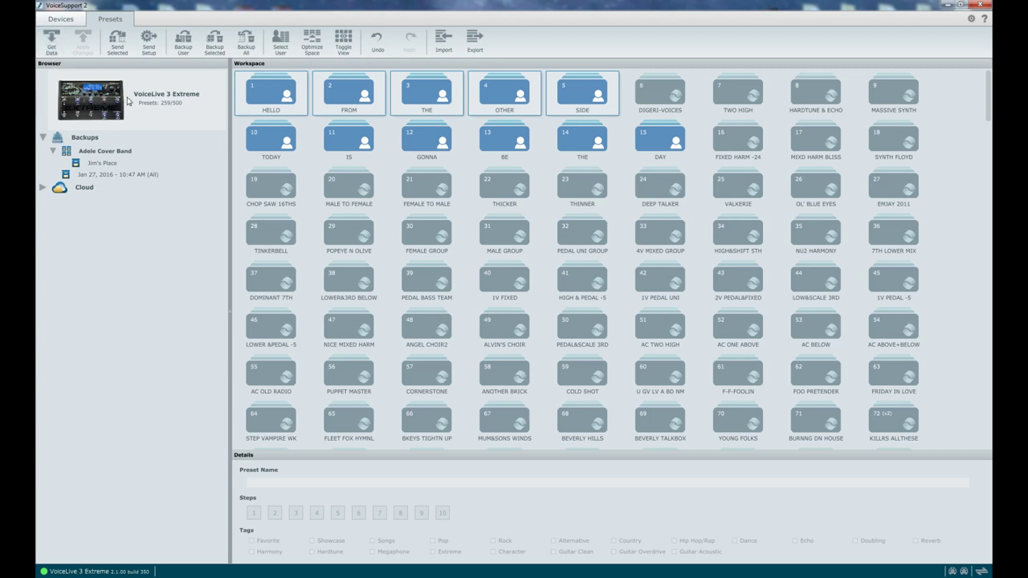
click(51, 40)
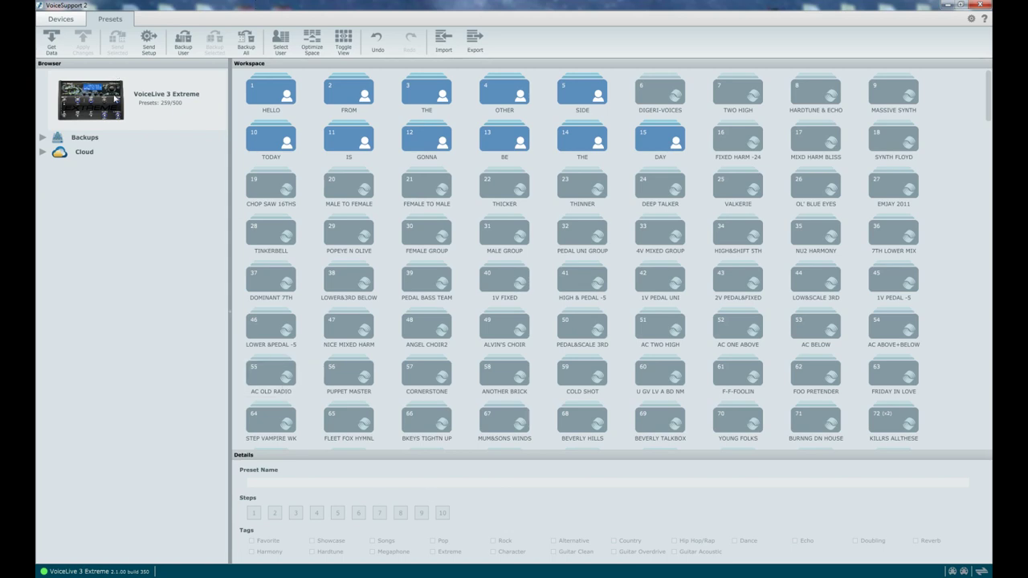
click(50, 138)
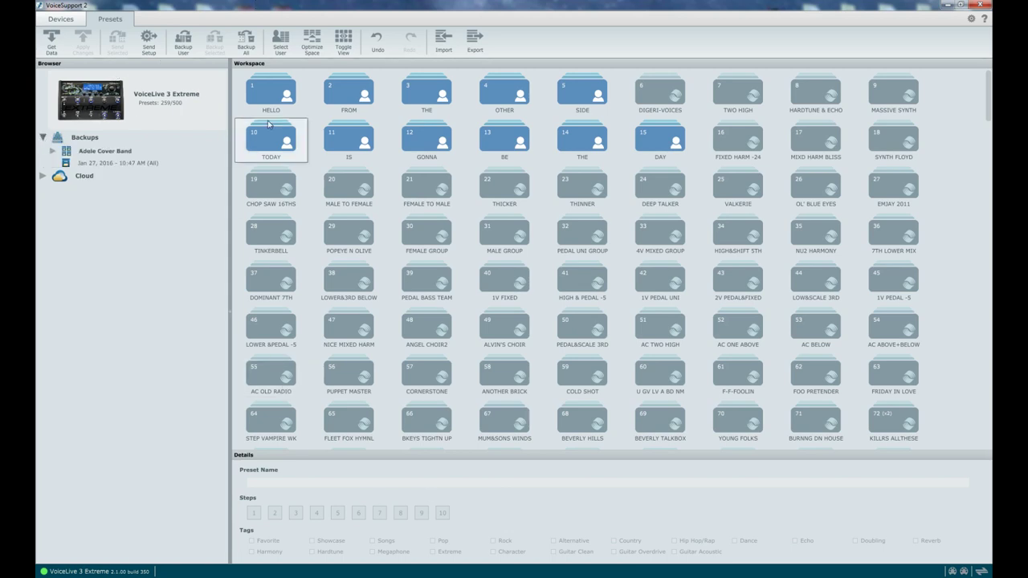
- Make a second backup of just presets 1 to 5, HELLO through SIDE, and open it
click(278, 98)
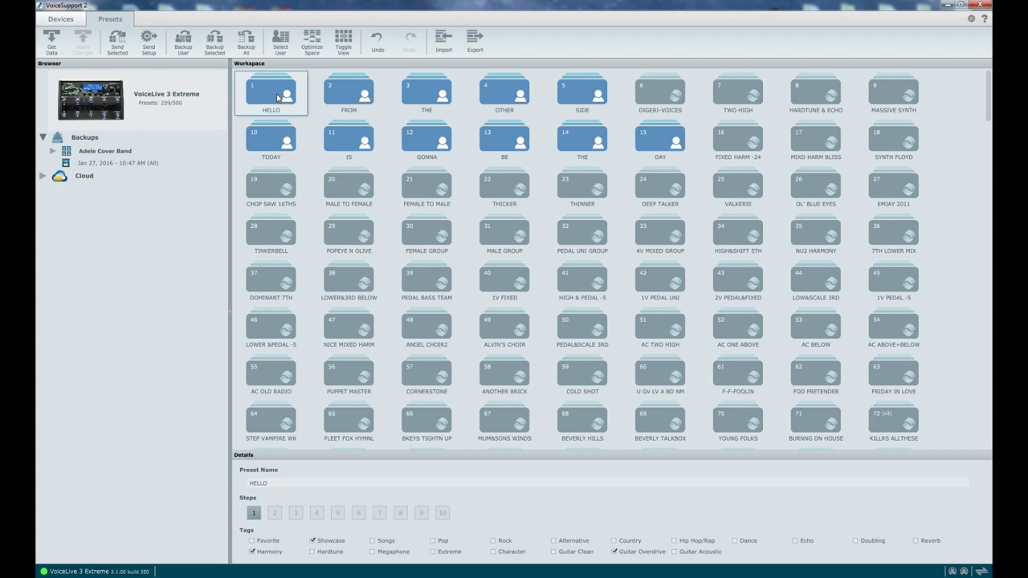
shift+click(597, 97)
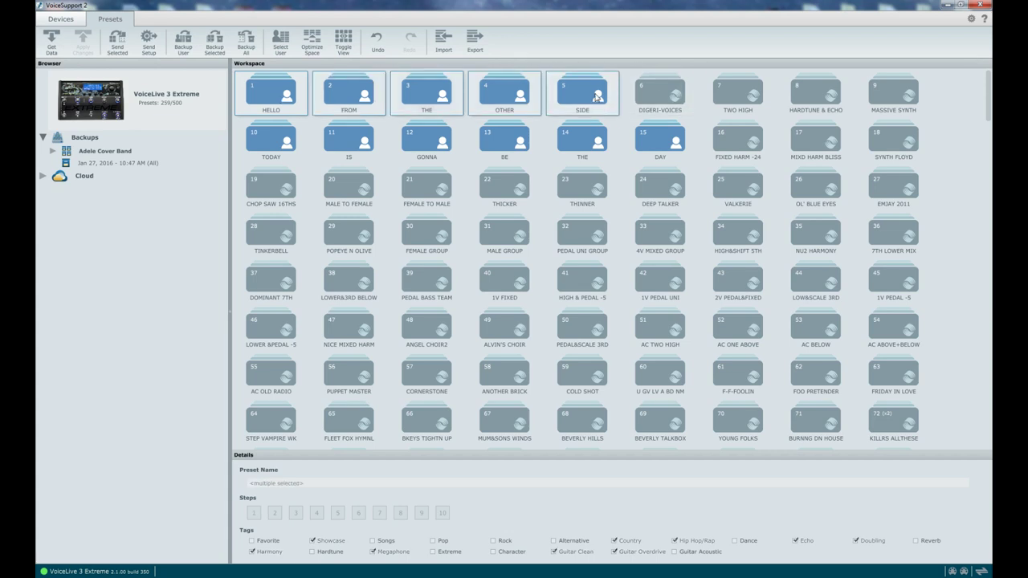
click(215, 44)
click(154, 175)
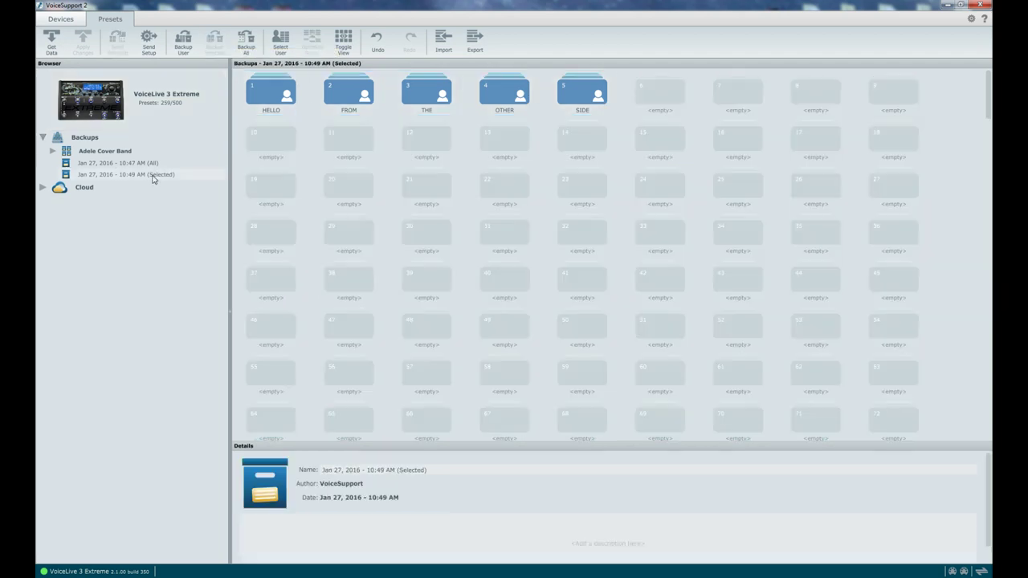
- Rename the second selected-presets backup as "The Love Shack"
right_click(155, 177)
click(185, 217)
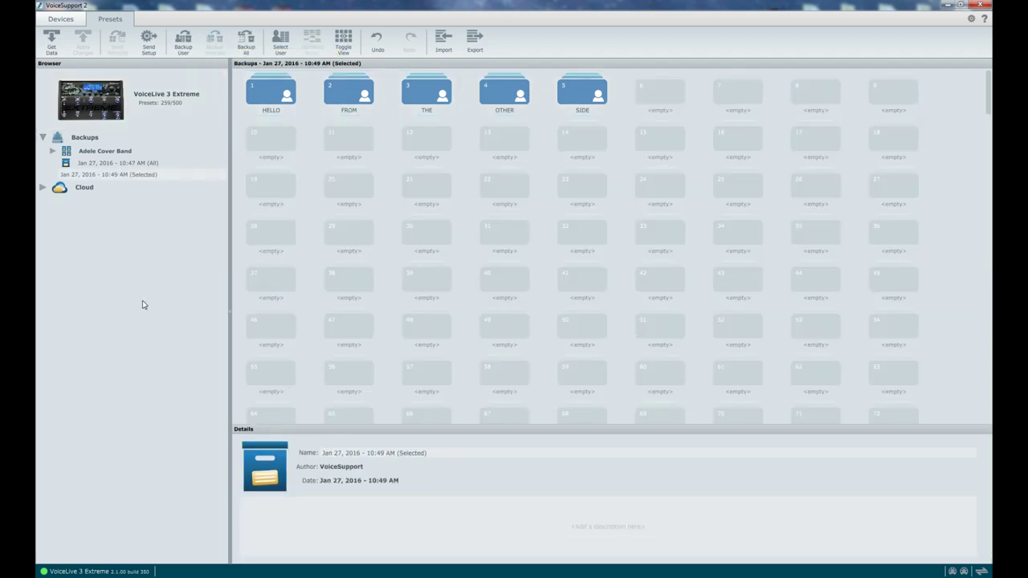
key(BackSpace)
key(BackSpace)
key(BackSpace)
key(BackSpace)
key(BackSpace)
key(BackSpace)
key(BackSpace)
key(BackSpace)
key(BackSpace)
key(BackSpace)
key(BackSpace)
key(BackSpace)
key(BackSpace)
key(BackSpace)
key(BackSpace)
key(BackSpace)
key(BackSpace)
key(BackSpace)
key(BackSpace)
key(BackSpace)
key(Return)
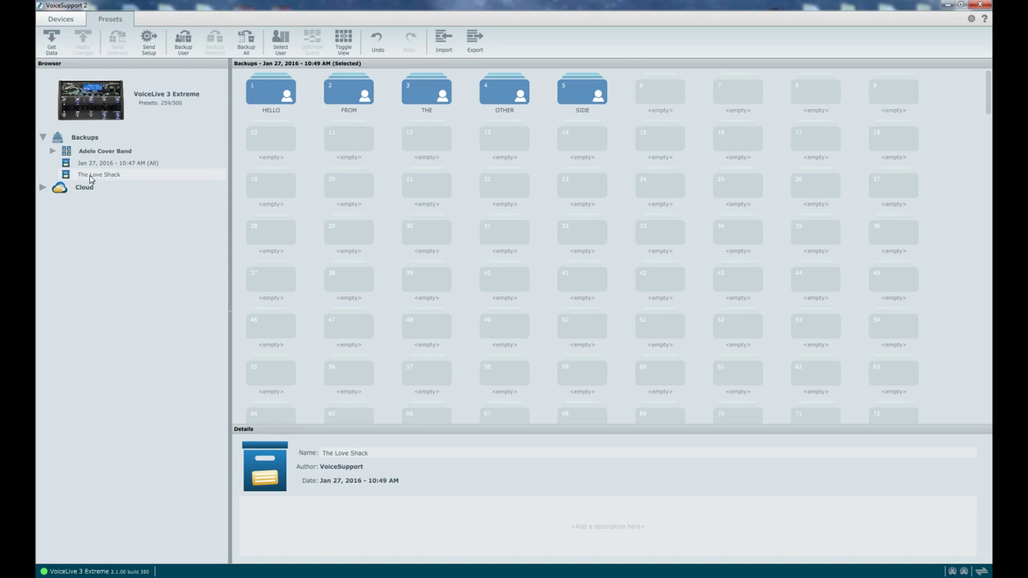
- Move The Love Shack backup into the Adele Cover Band group and open it there
drag(97, 175, 115, 152)
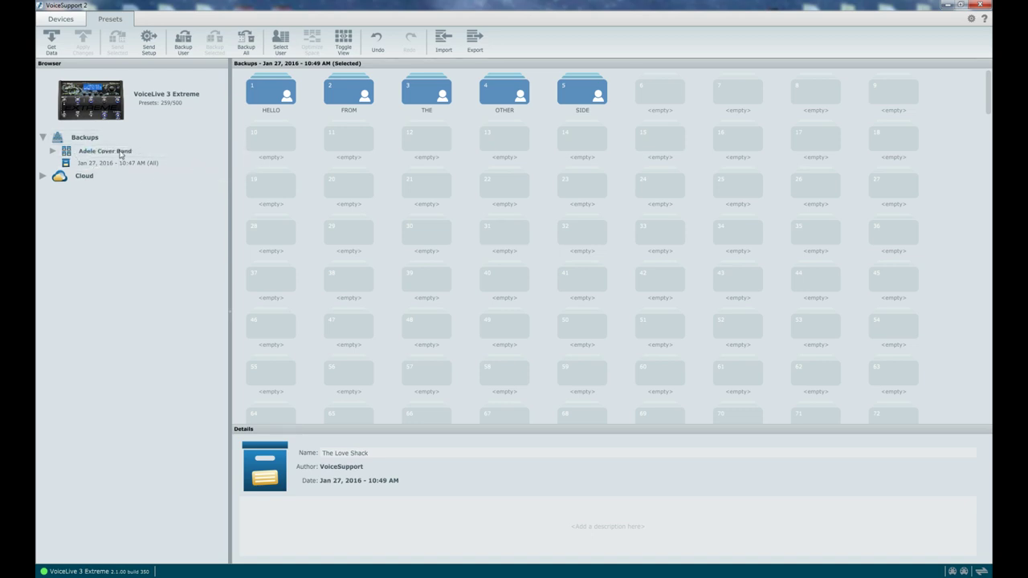
click(53, 151)
click(110, 165)
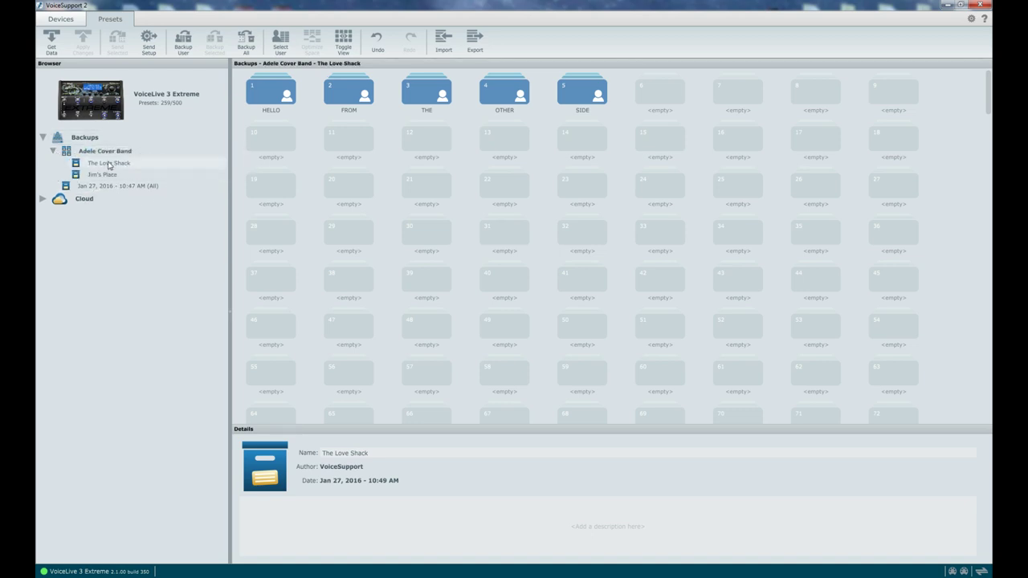
- Compare the contents of the Jim's Place and The Love Shack backups by viewing them alternately
click(107, 176)
click(105, 165)
click(108, 174)
click(105, 164)
- Restore The Love Shack backup to the VoiceLive 3 Extreme
right_click(109, 167)
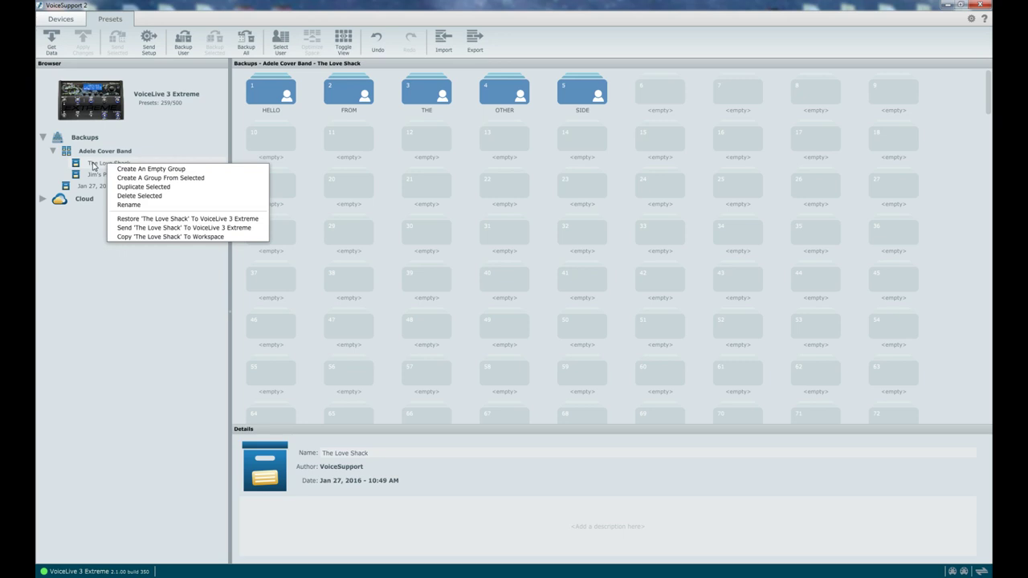
right_click(93, 164)
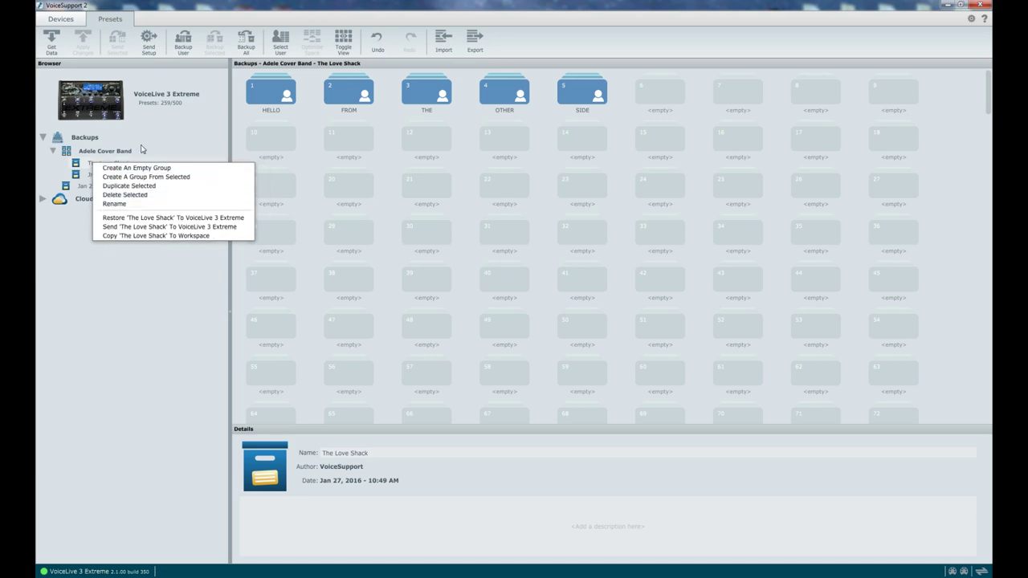
click(150, 218)
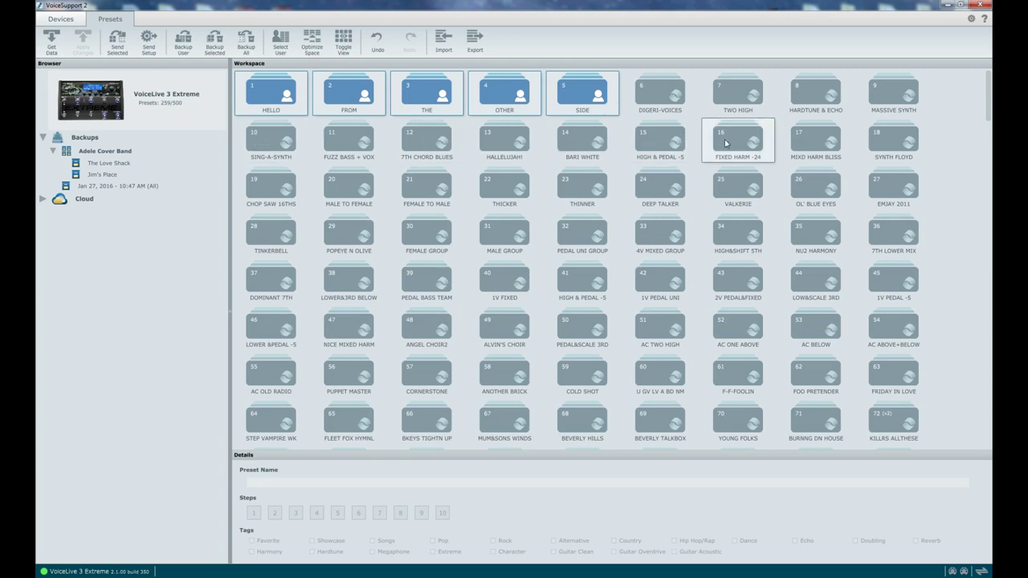
- View the full backup and The Love Shack backup, and compare them with the device workspace
click(90, 186)
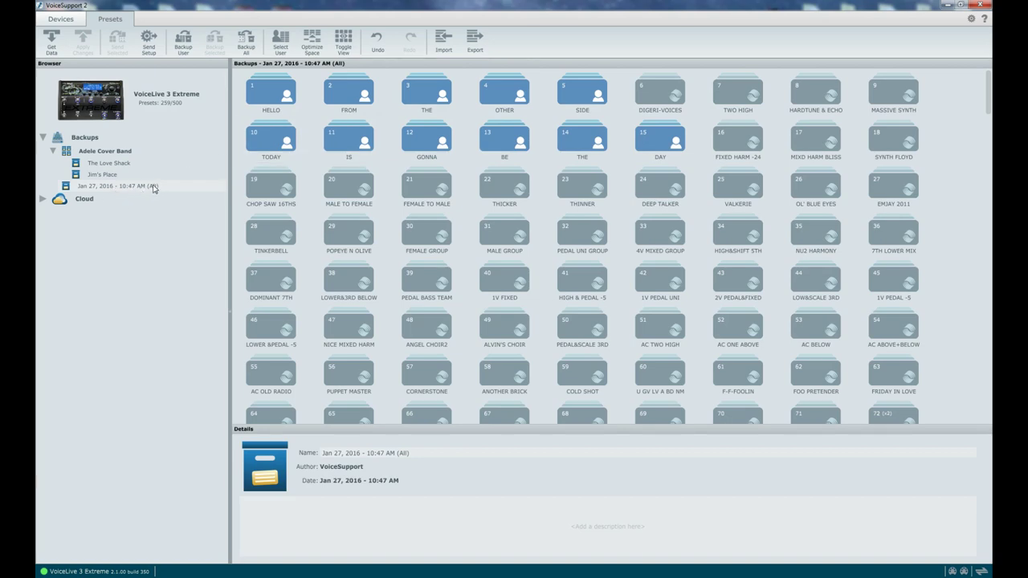
click(119, 163)
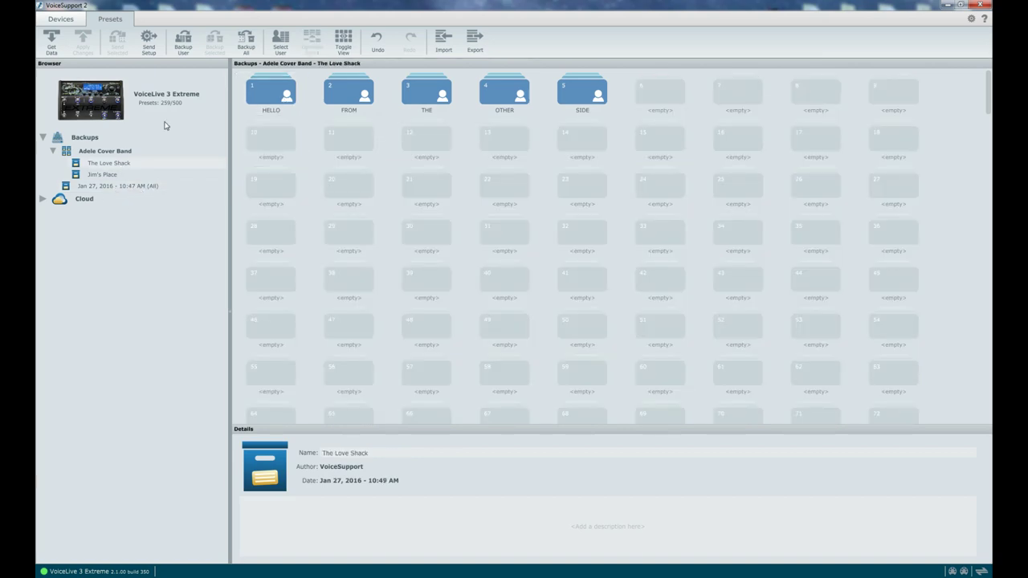
click(96, 97)
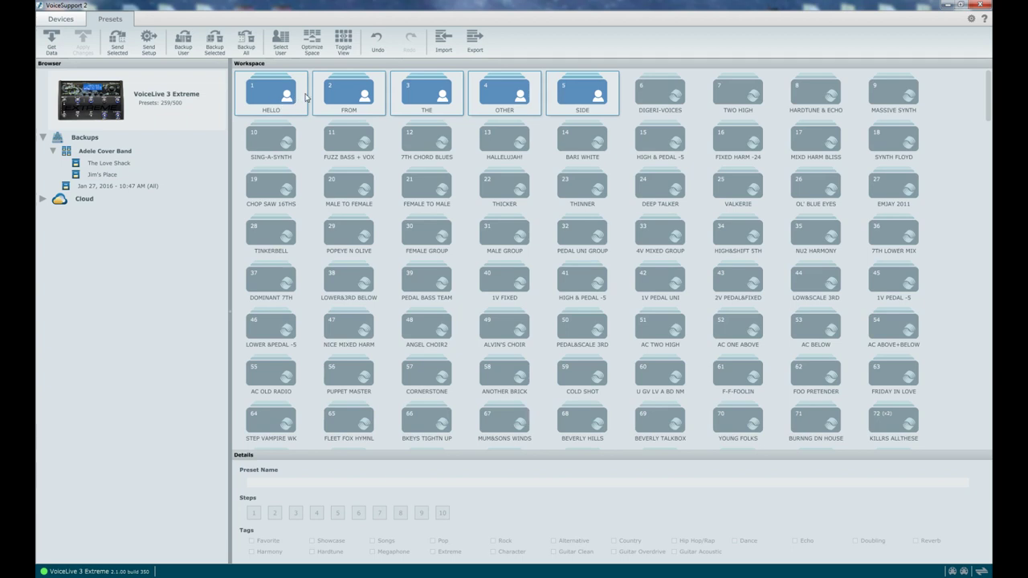
- Restore the Jim's Place backup to the VoiceLive 3 Extreme
click(105, 176)
right_click(104, 175)
click(142, 229)
- Rename the Jim's Place backup as Jim's Place (Stereo)
click(118, 178)
right_click(118, 178)
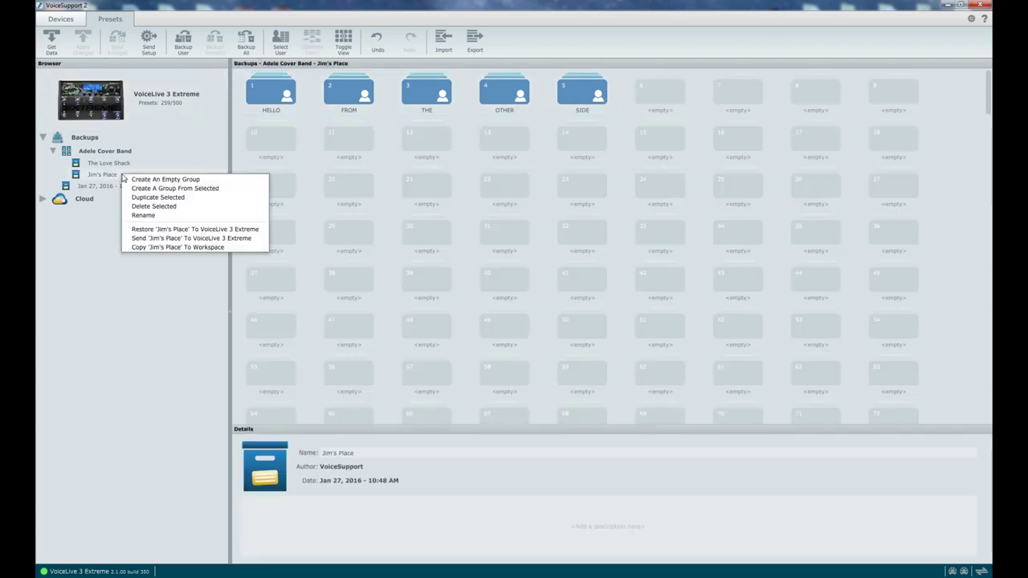
click(165, 220)
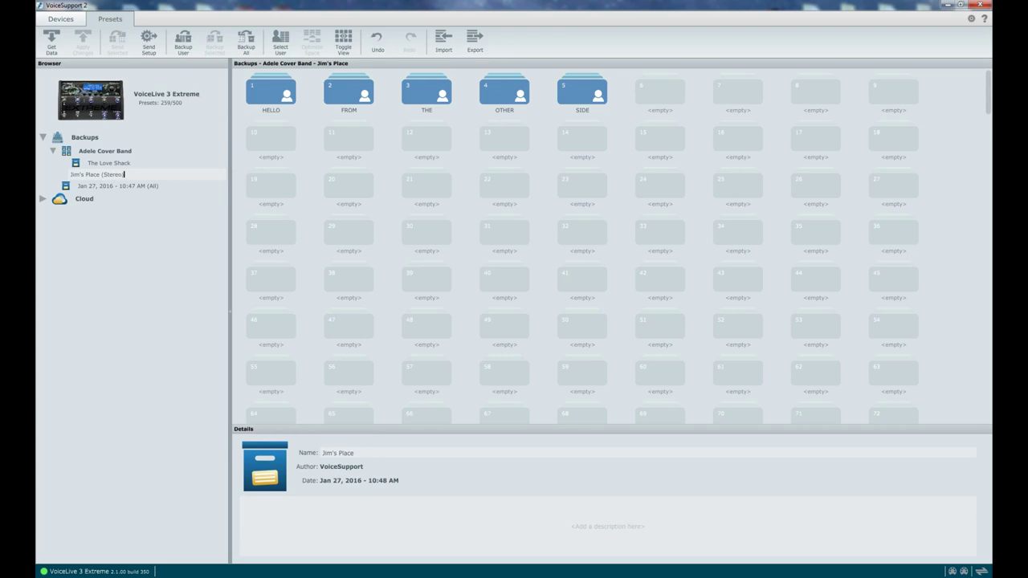
key(Return)
- Restore the full Jan 27, 2016 - 10:47 AM (All) backup to the VoiceLive 3 Extreme and view the device workspace
click(95, 187)
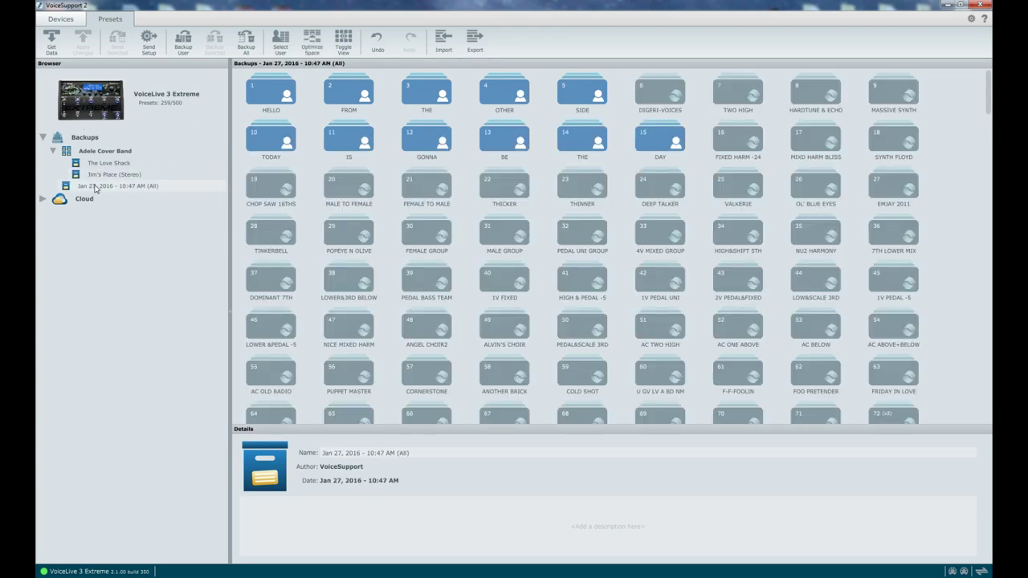
right_click(138, 190)
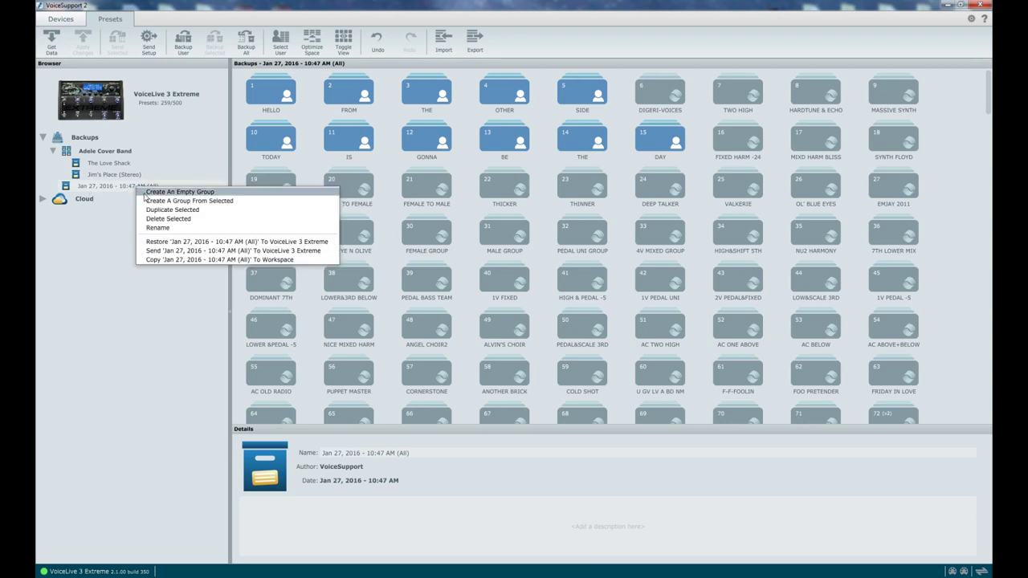
click(176, 242)
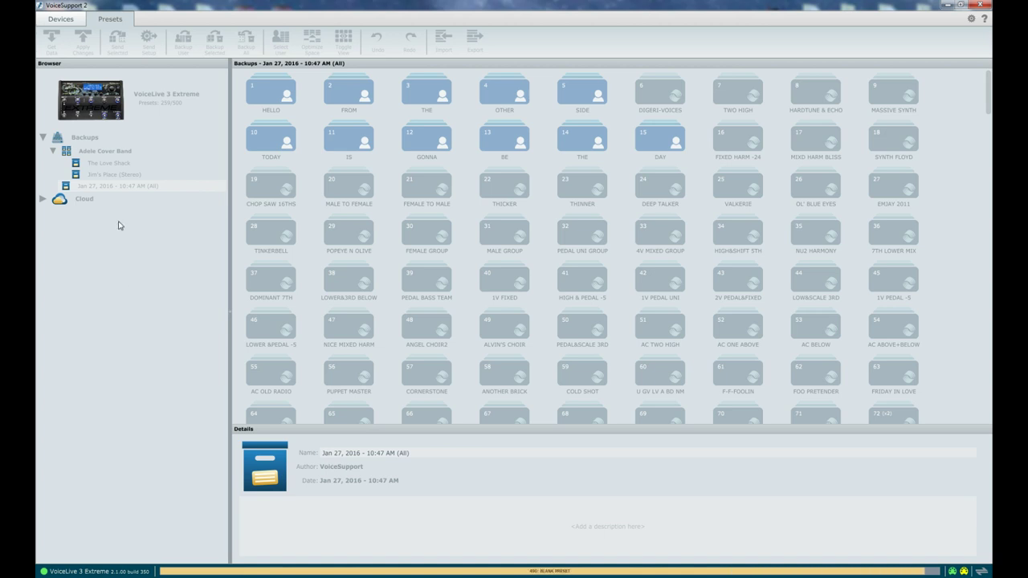
click(87, 105)
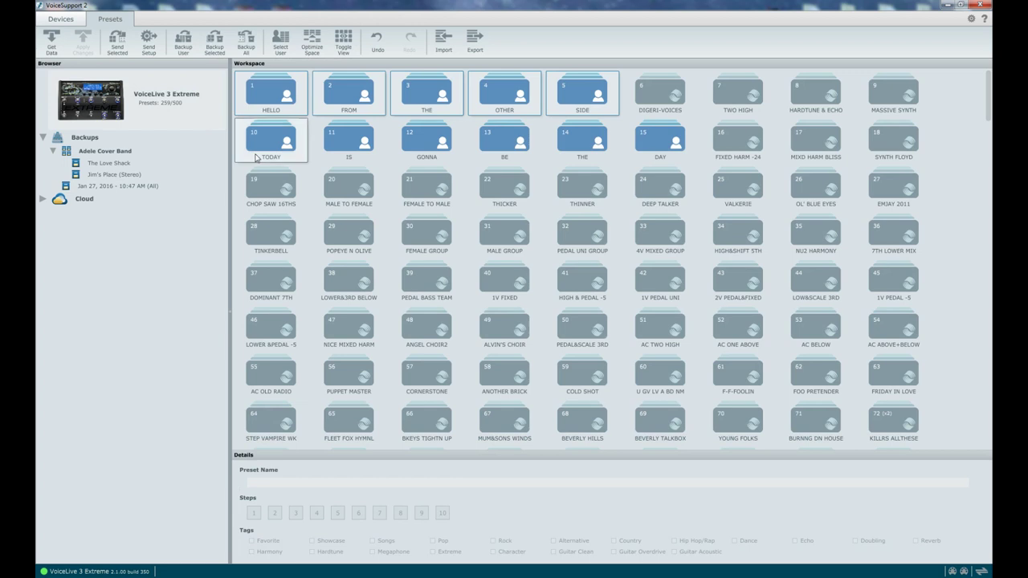
- Create an empty group under Backups and name it Oasis Cover Band
click(84, 137)
right_click(88, 138)
click(103, 142)
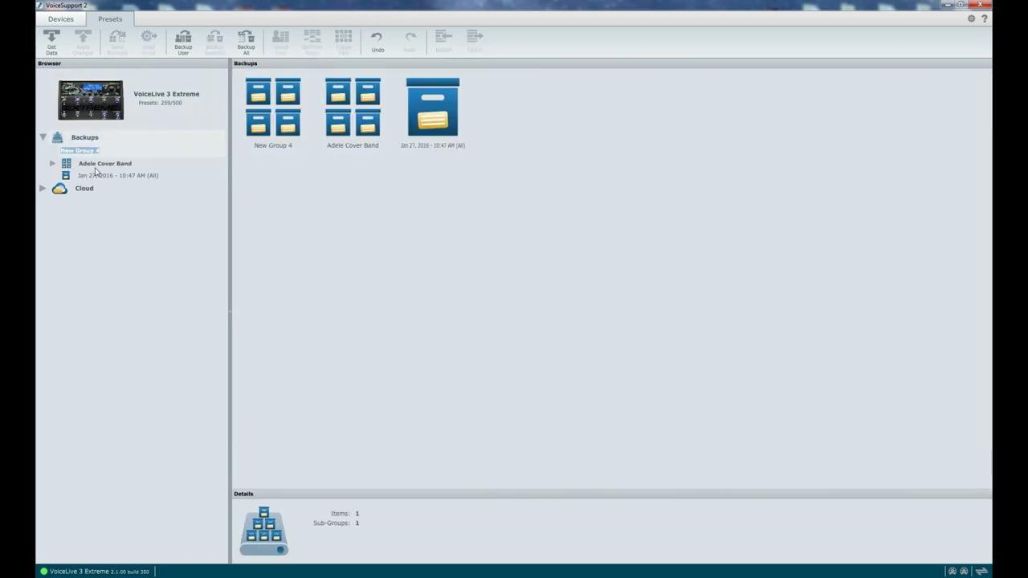
text(Da)
text(sis Cover Band)
key(Return)
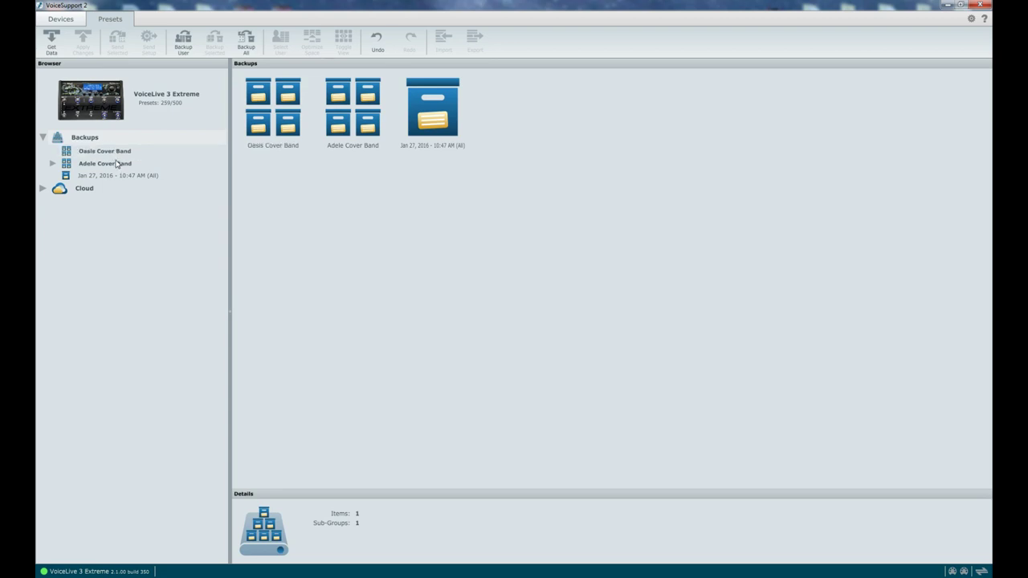
- Back up only user presets 10 to 15, TODAY through DAY, from the device workspace
click(126, 153)
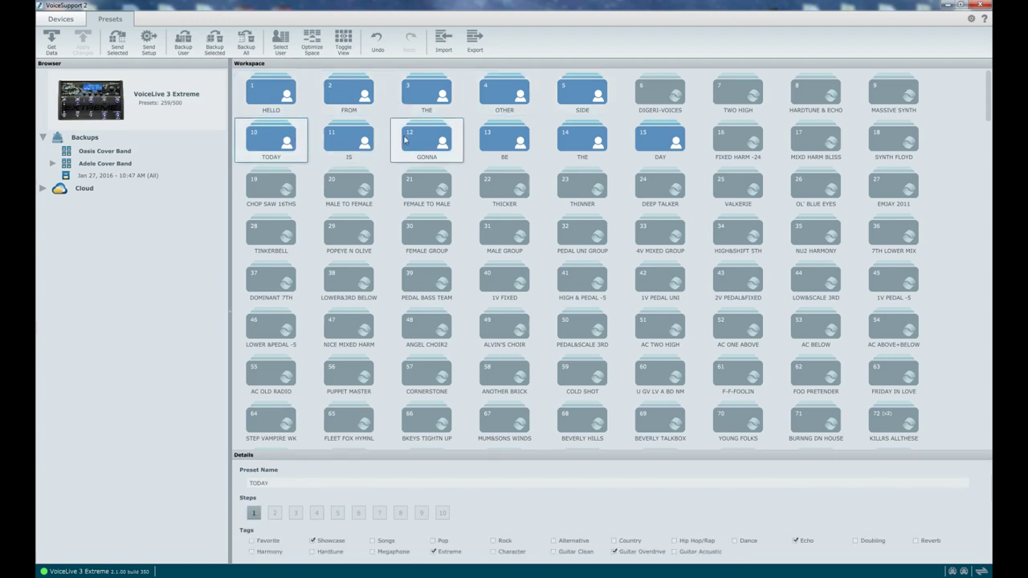
shift+click(660, 140)
right_click(570, 135)
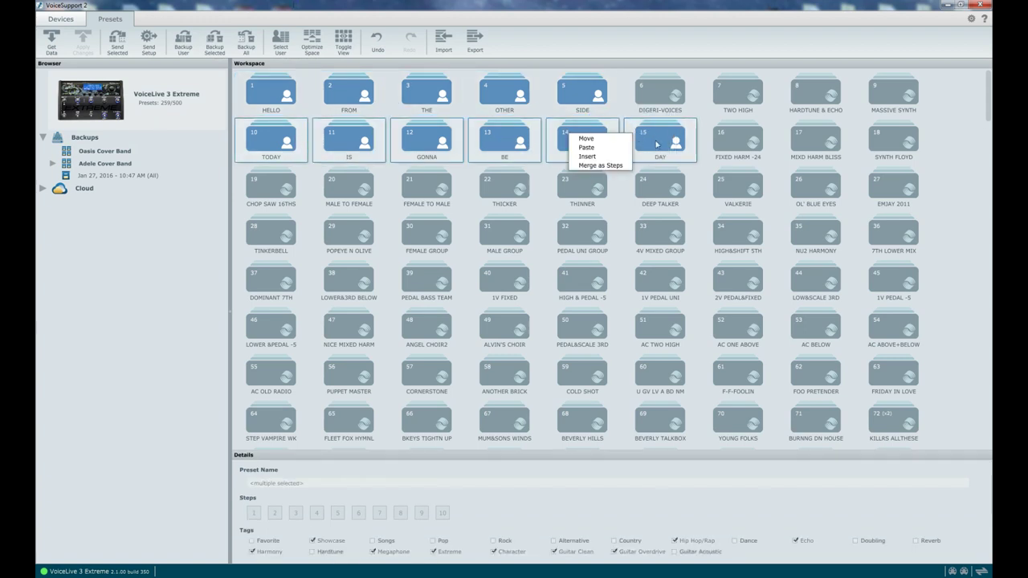
click(657, 144)
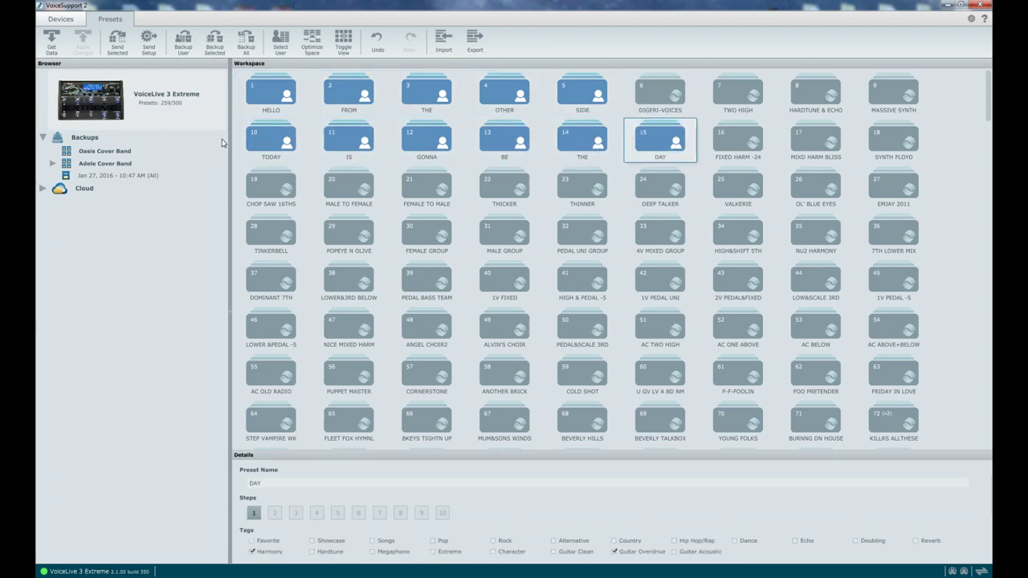
click(211, 44)
- Rename the new backup of the selected presets as Wonderwall
click(144, 187)
right_click(145, 189)
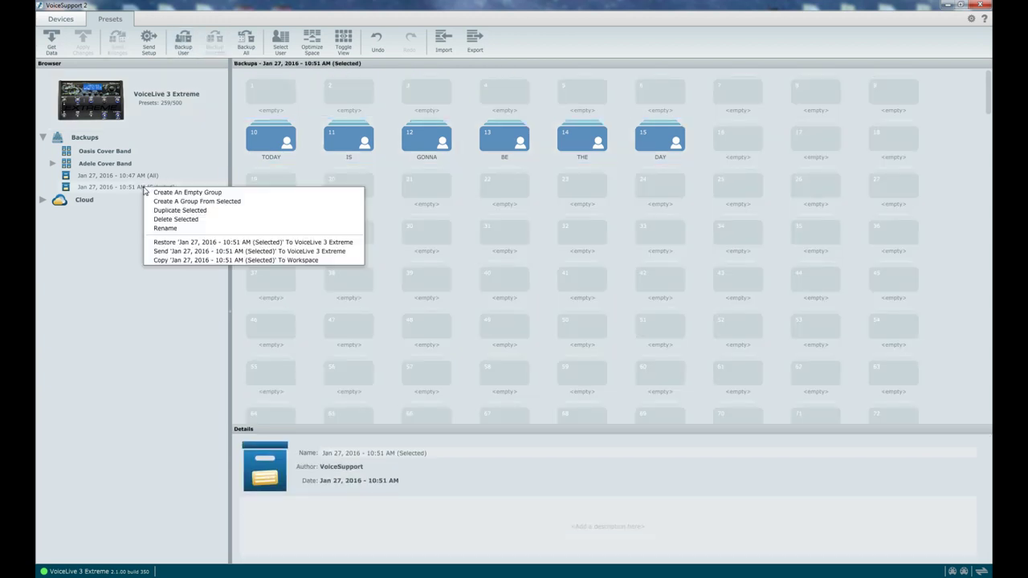
click(165, 228)
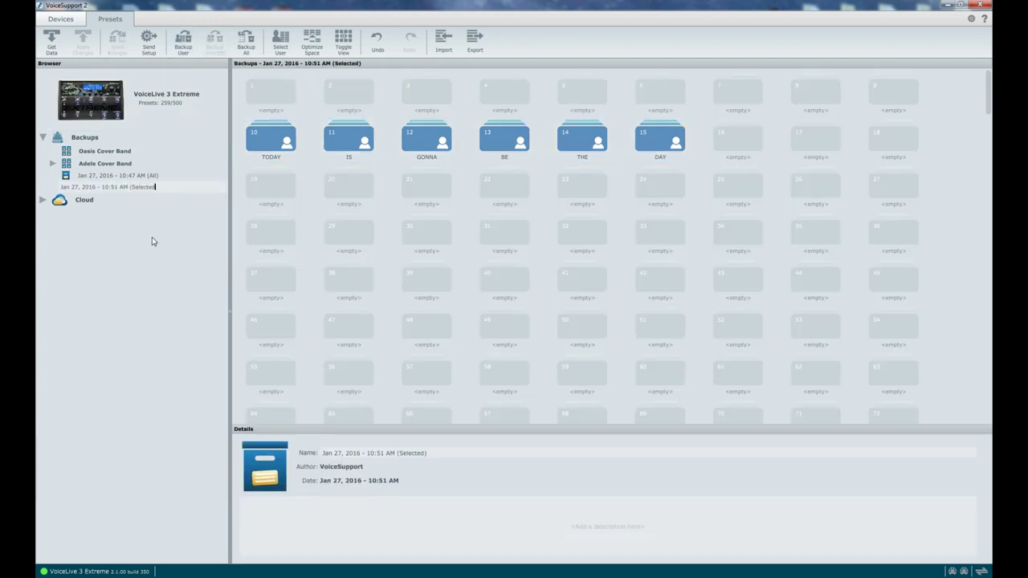
key(BackSpace)
key(BackSpace)
key(BackSpace)
key(BackSpace)
key(BackSpace)
key(BackSpace)
key(BackSpace)
key(BackSpace)
key(BackSpace)
key(BackSpace)
key(BackSpace)
key(BackSpace)
key(BackSpace)
key(BackSpace)
key(BackSpace)
key(BackSpace)
key(BackSpace)
key(BackSpace)
key(BackSpace)
key(BackSpace)
text(Wonderwall)
key(Return)
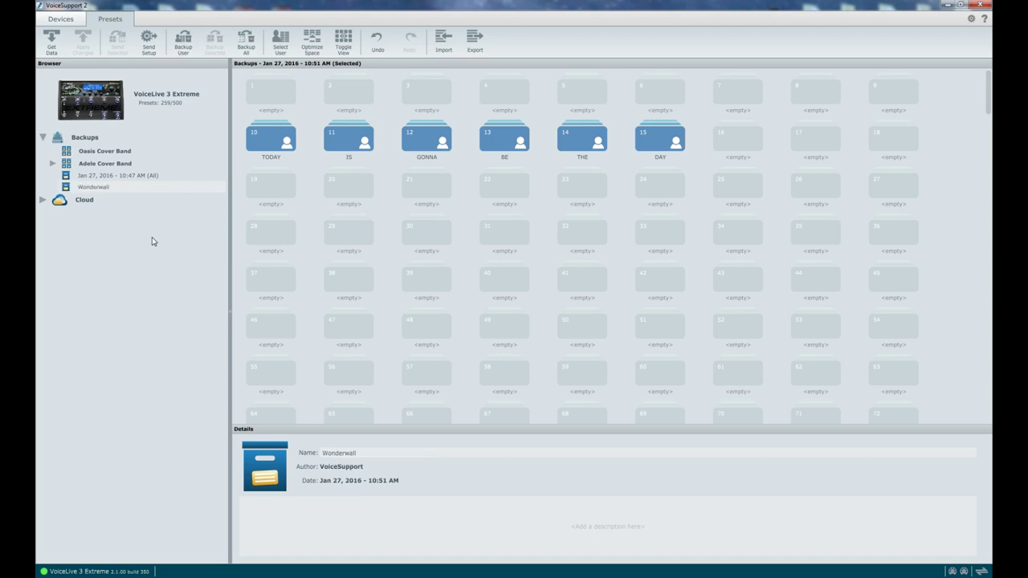
- Move the Wonderwall backup into the Oasis Cover Band group, expand both band groups, and view the full backup
drag(98, 189, 122, 154)
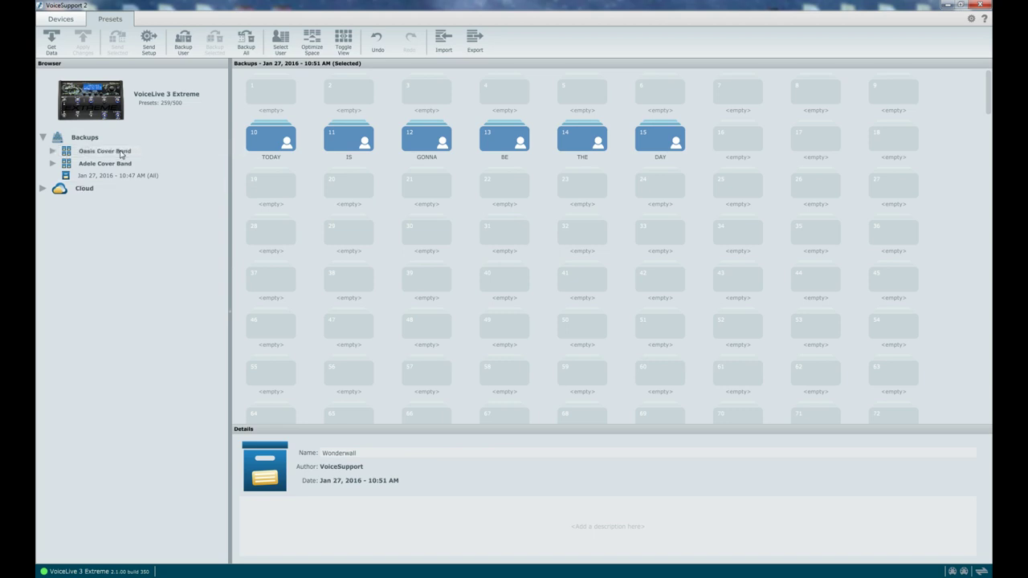
click(53, 151)
click(52, 175)
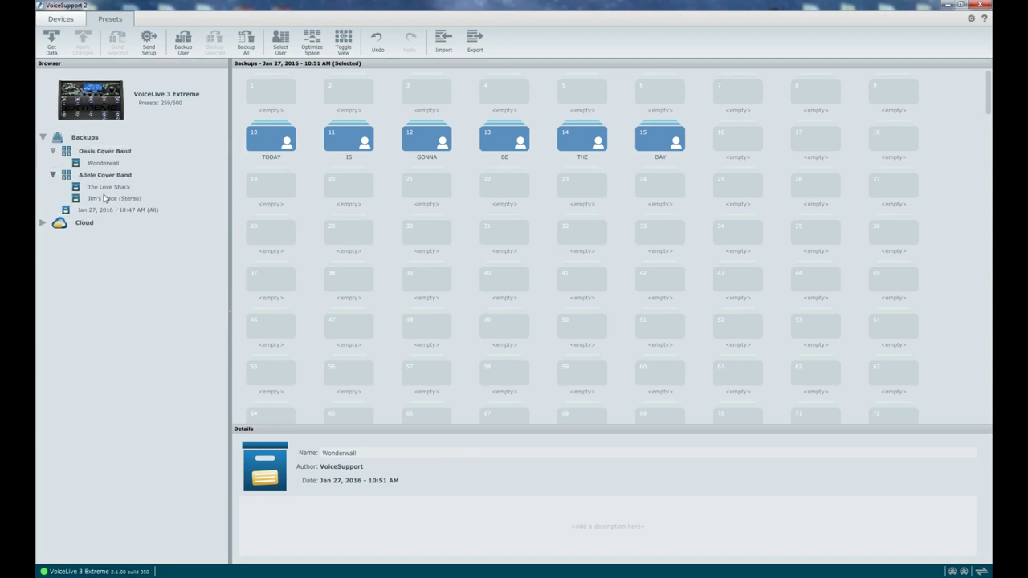
click(125, 213)
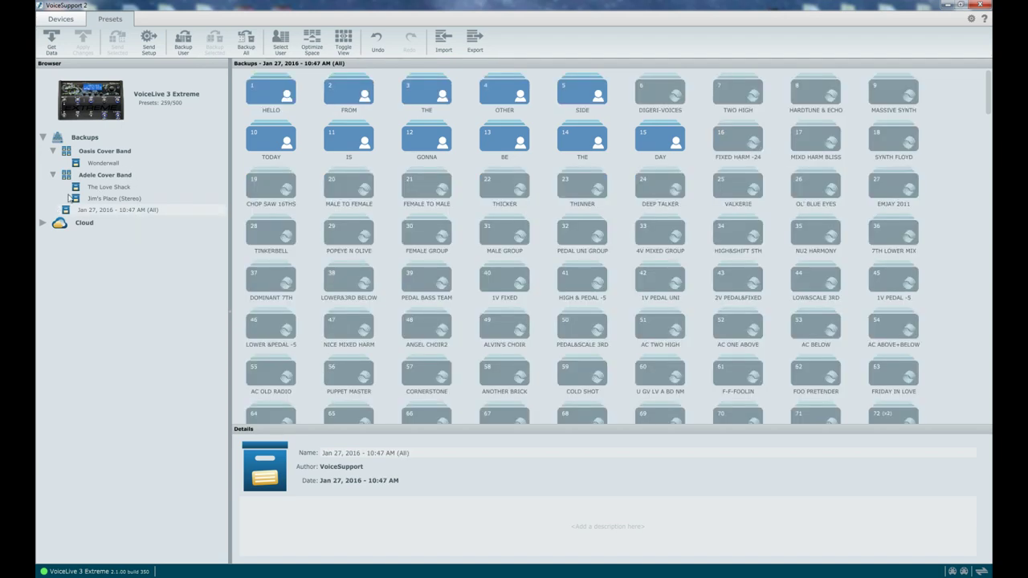